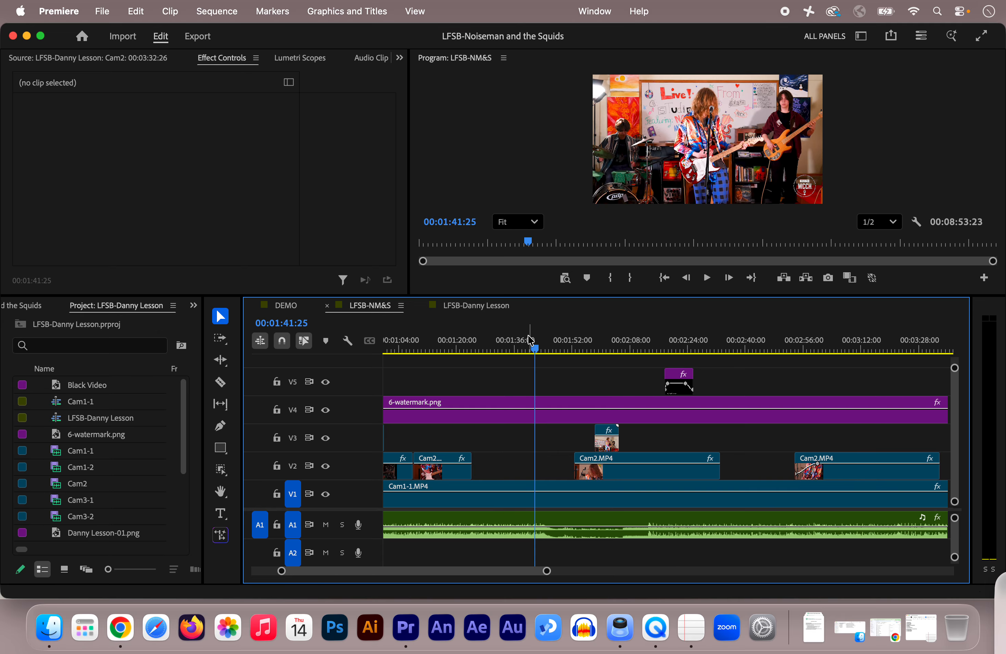
# Play the LFSB-NM&S sequence from 00:01:41:25 through the cut to the Cam2 close-up after the short V3 insert
pyautogui.press('space')
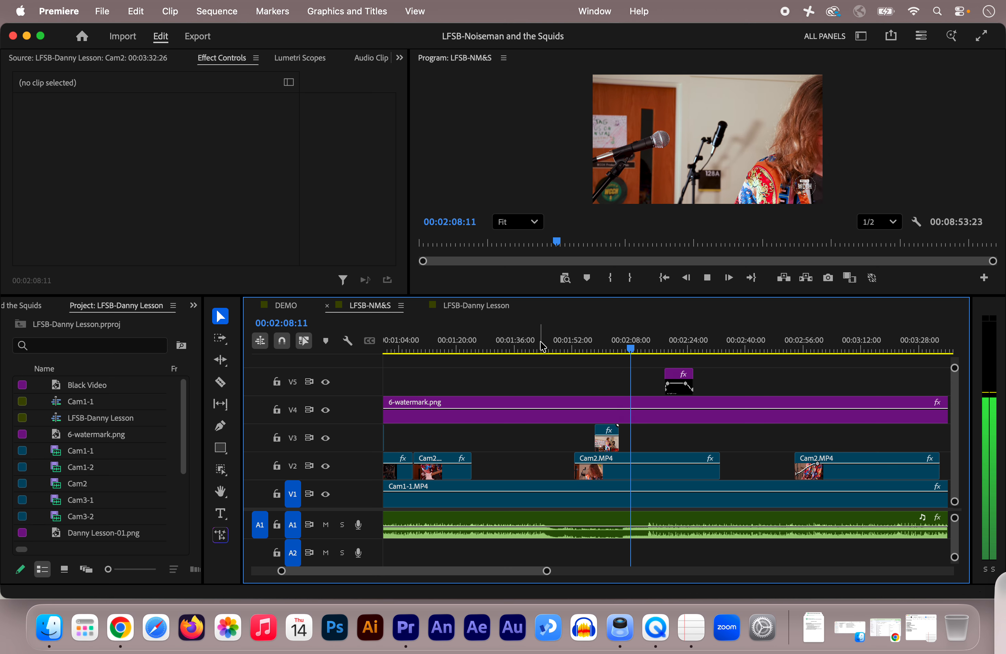
pyautogui.press('space')
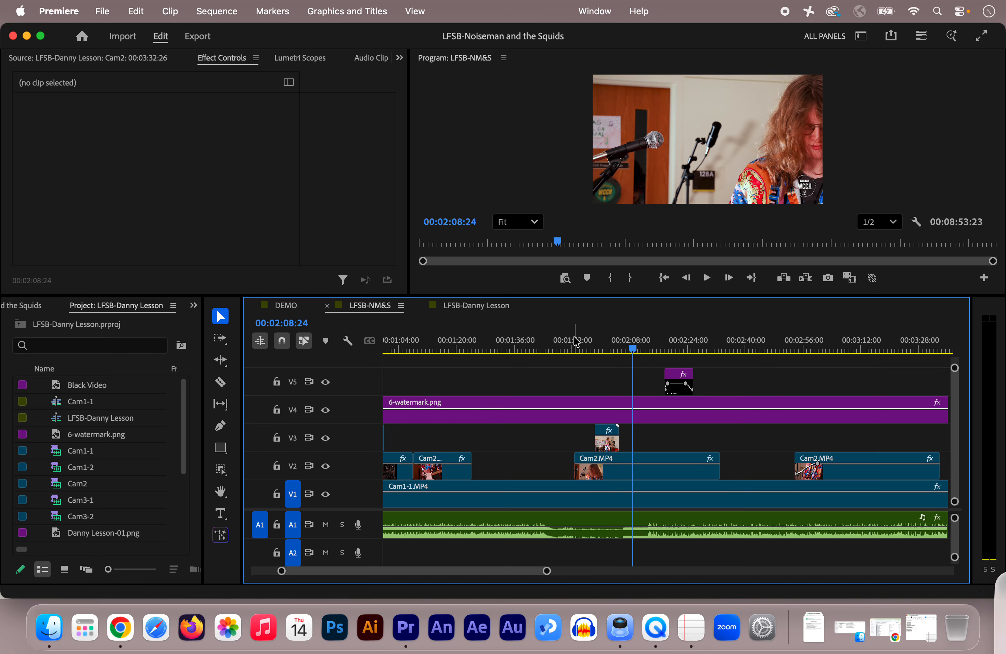
# Switch to the LFSB-Danny Lesson sequence and play the end of the performance from 00:03:24:26
pyautogui.click(467, 307)
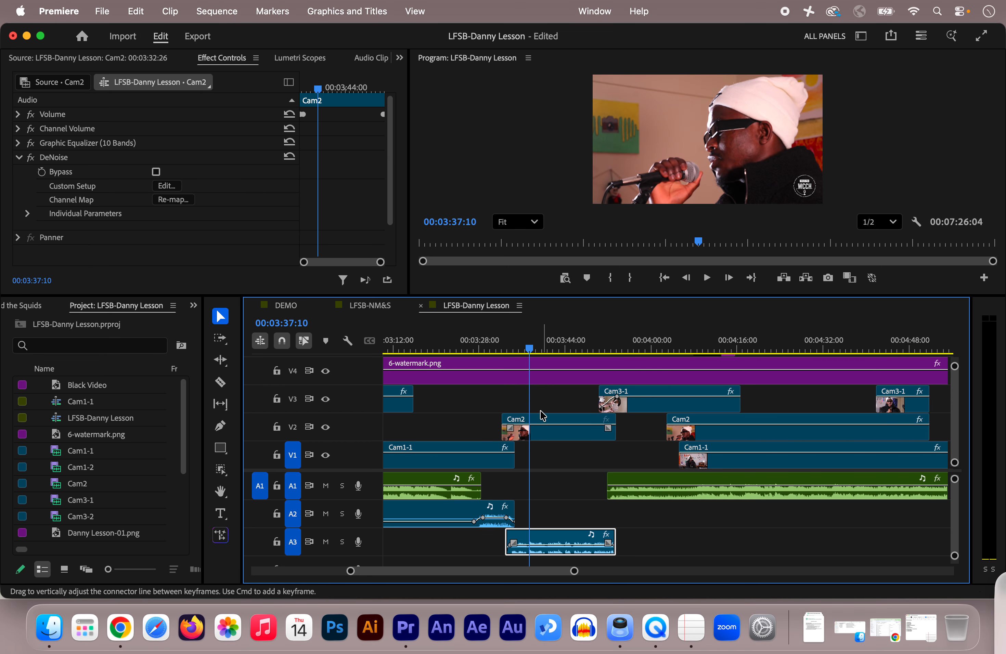
pyautogui.moveTo(529, 352)
pyautogui.mouseDown()
pyautogui.moveTo(566, 354)
pyautogui.moveTo(536, 356)
pyautogui.mouseUp()
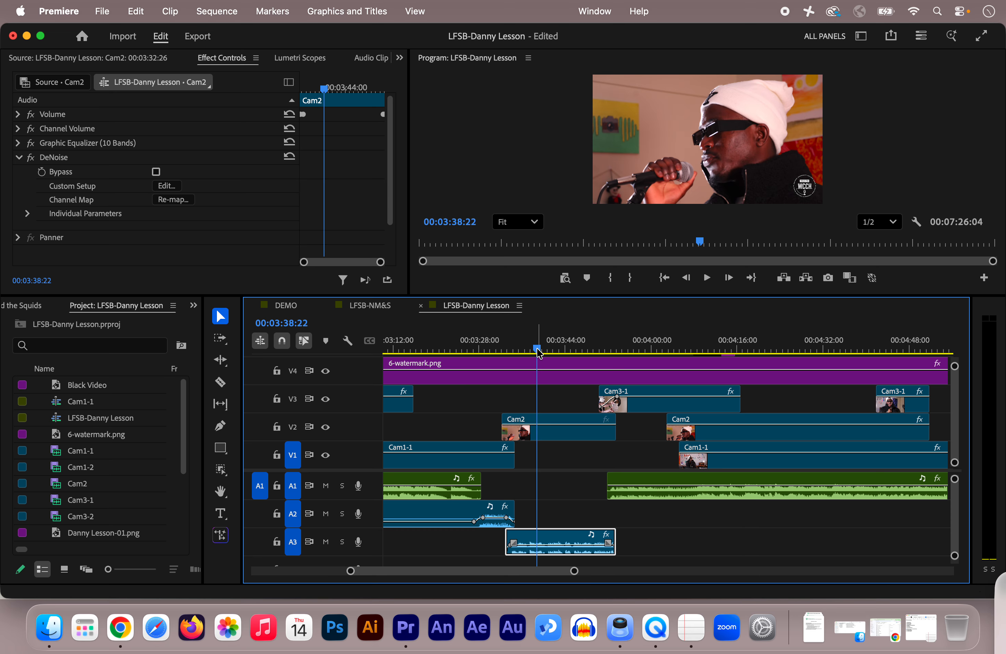
pyautogui.click(463, 348)
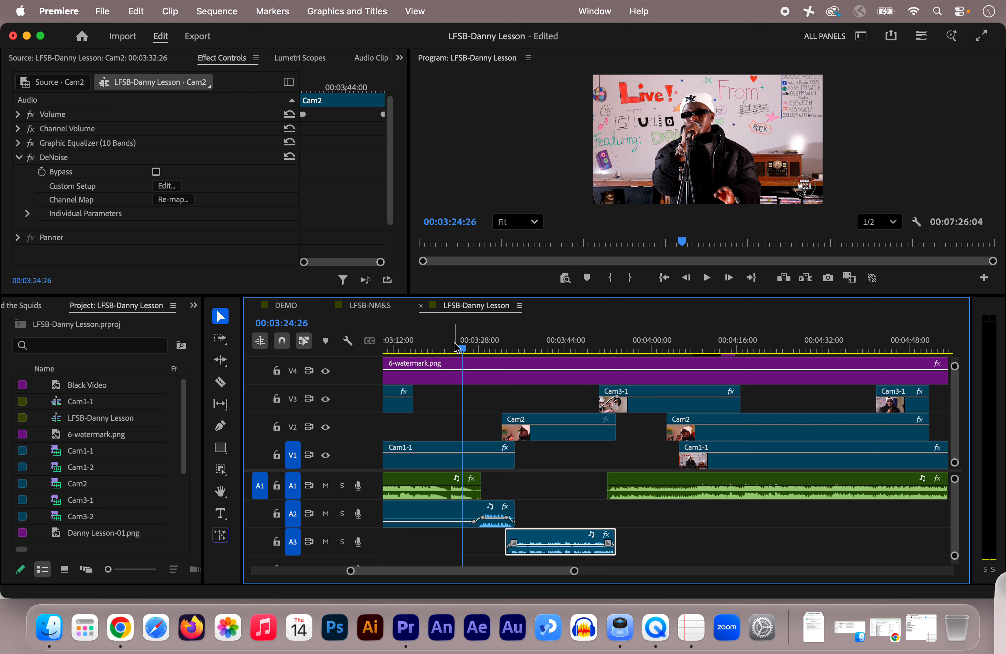
pyautogui.press('space')
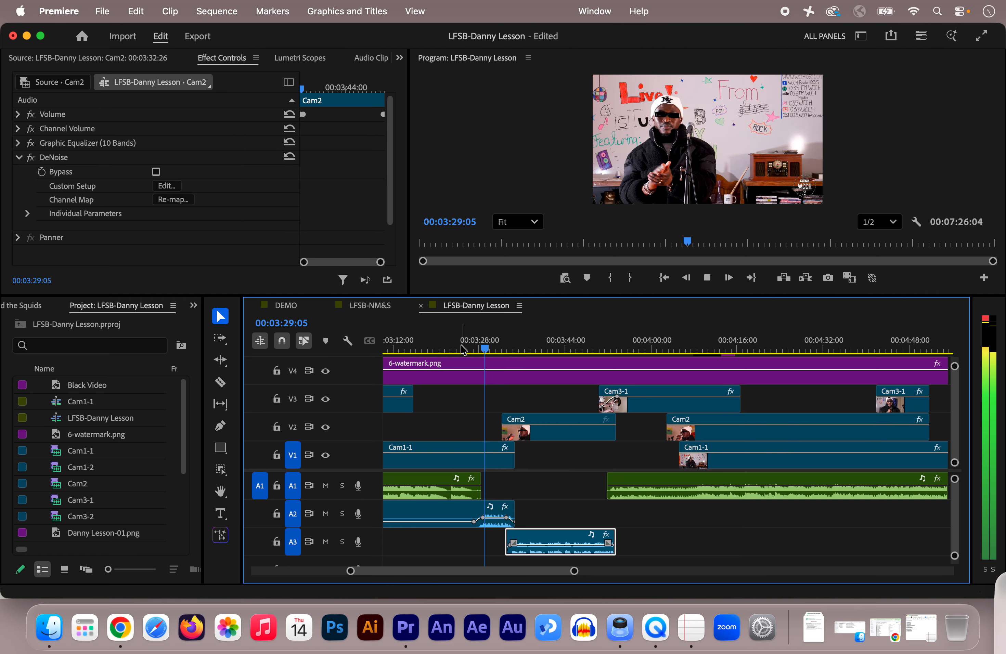
pyautogui.press('space')
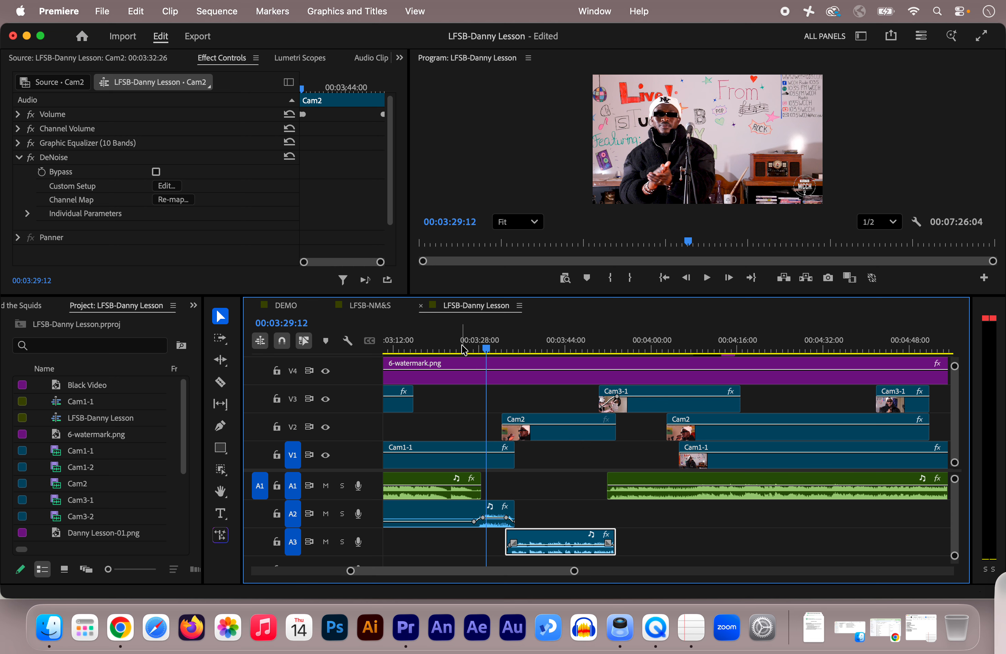
# Play the cut from the Cam1-1 wide shot to the Cam2 close-up repeatedly from about 00:03:31 to review the overlapping audio
pyautogui.click(501, 349)
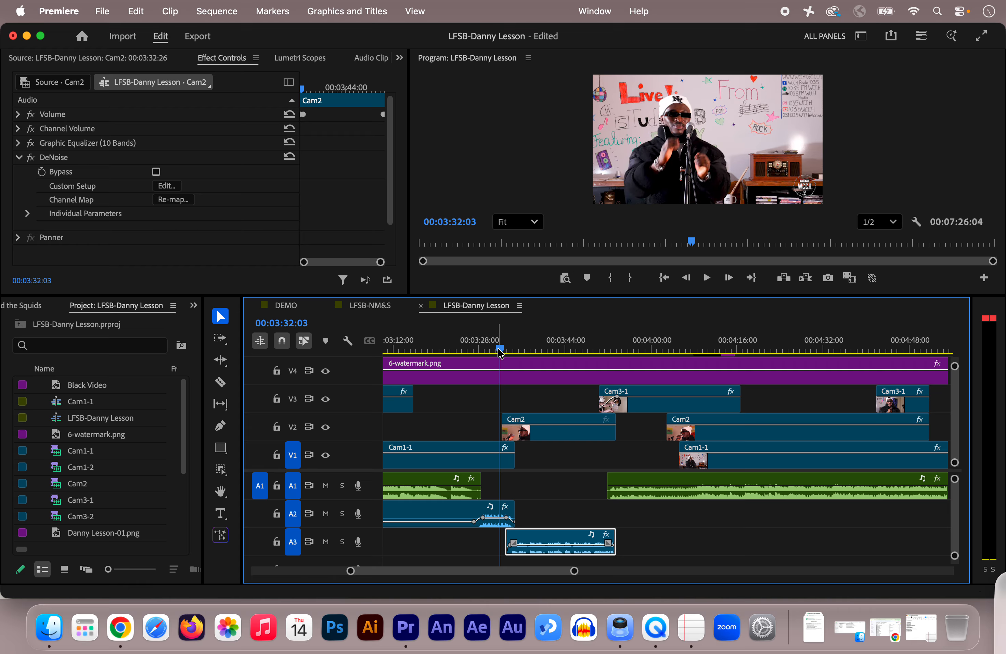
pyautogui.moveTo(499, 349); pyautogui.dragTo(494, 350)
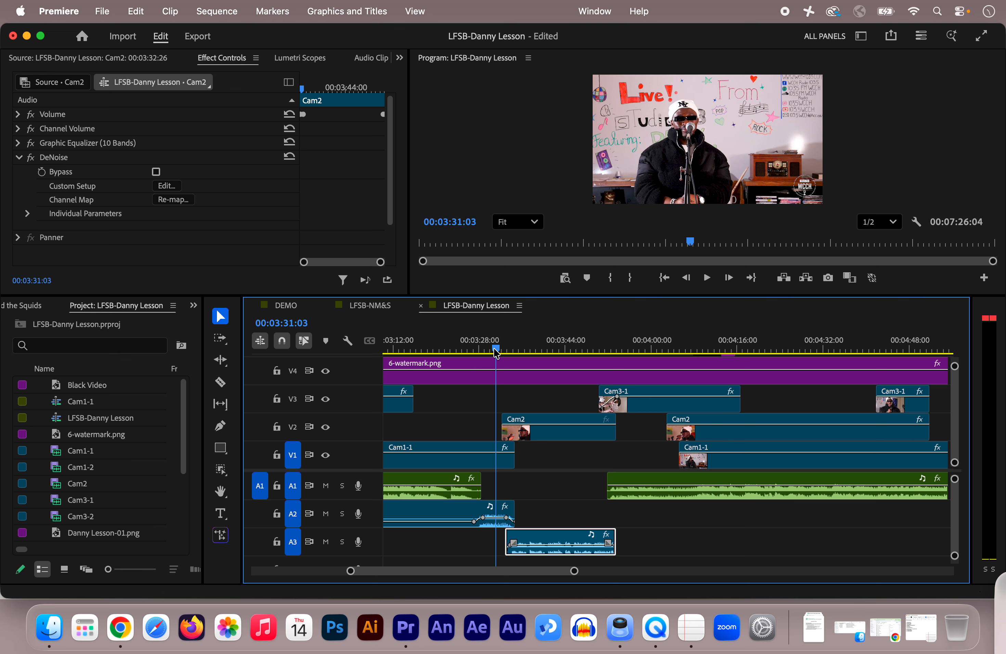
pyautogui.press('space')
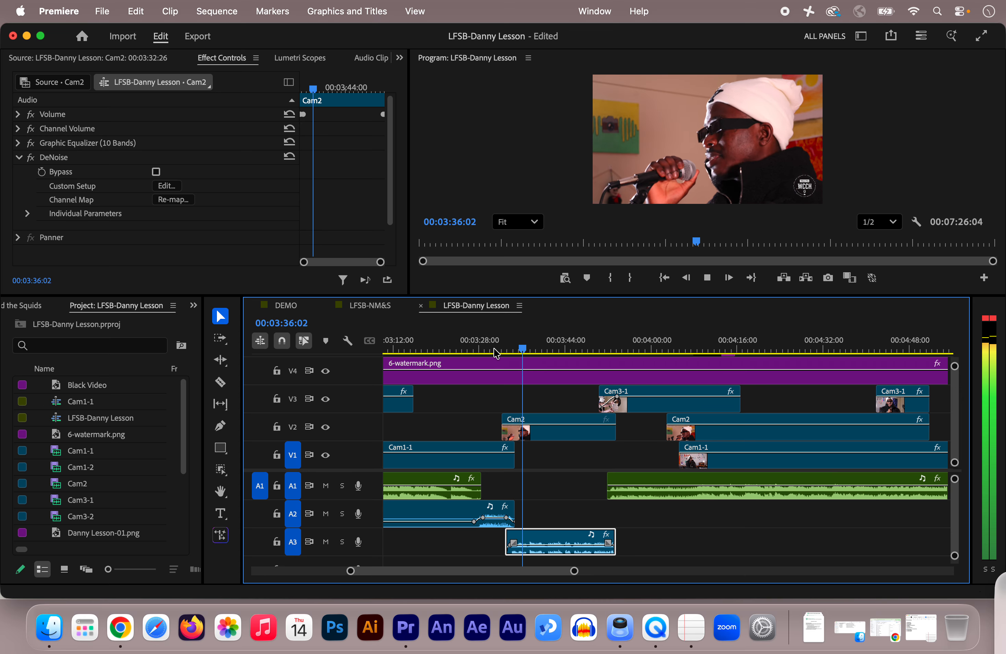
pyautogui.press('space')
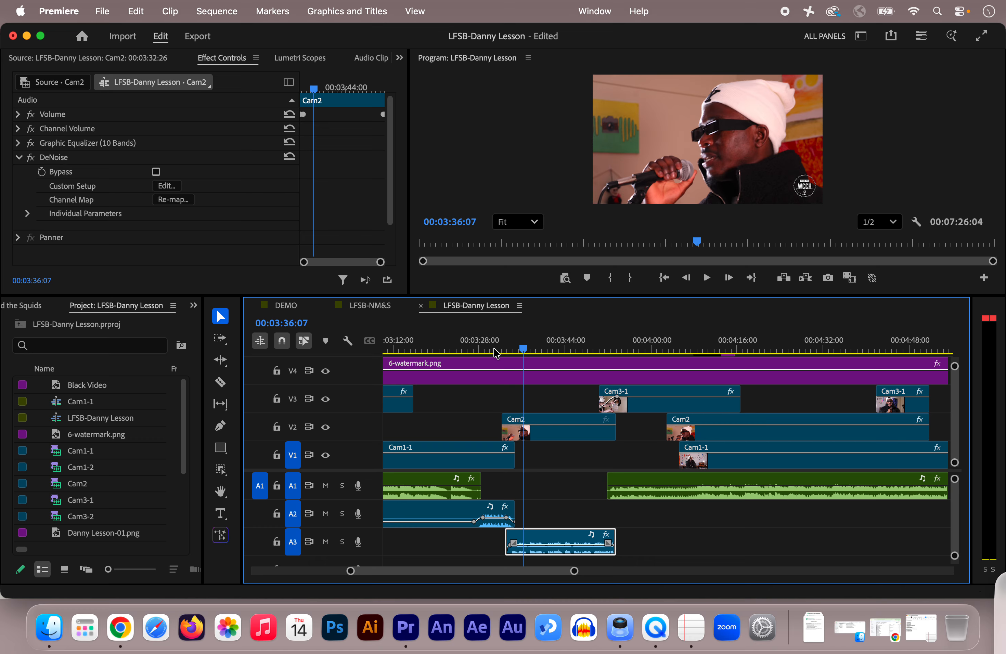
pyautogui.click(495, 349)
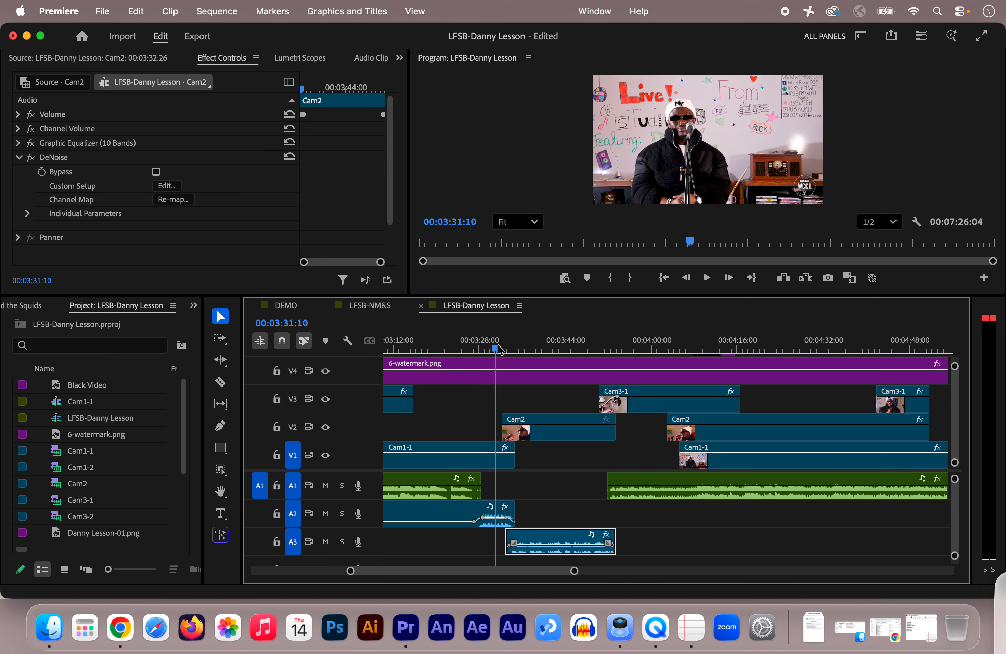
pyautogui.press('space')
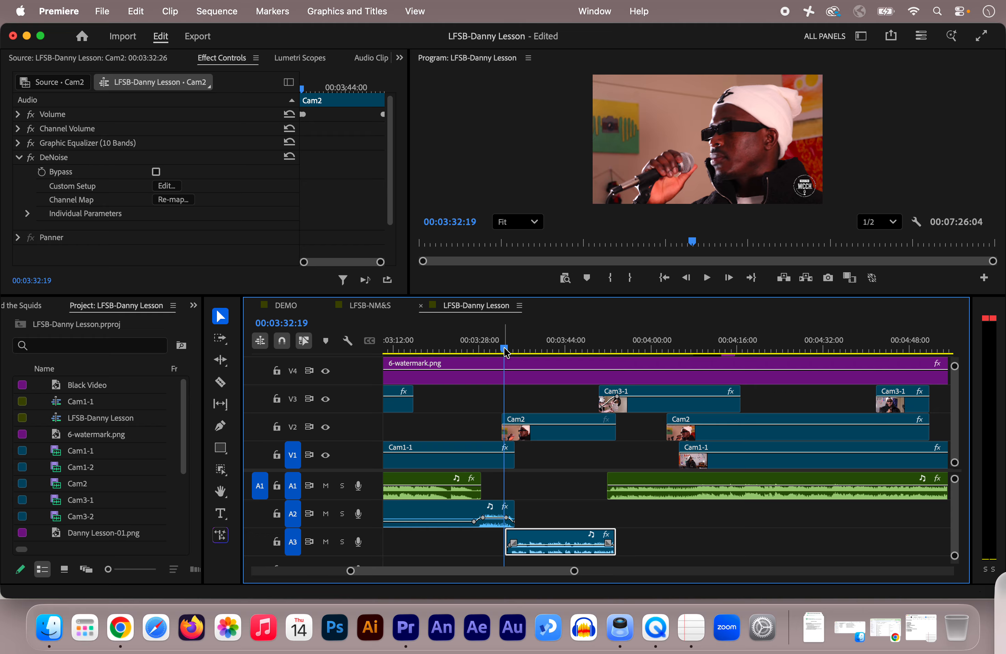
pyautogui.moveTo(505, 351); pyautogui.dragTo(498, 352)
pyautogui.press('space')
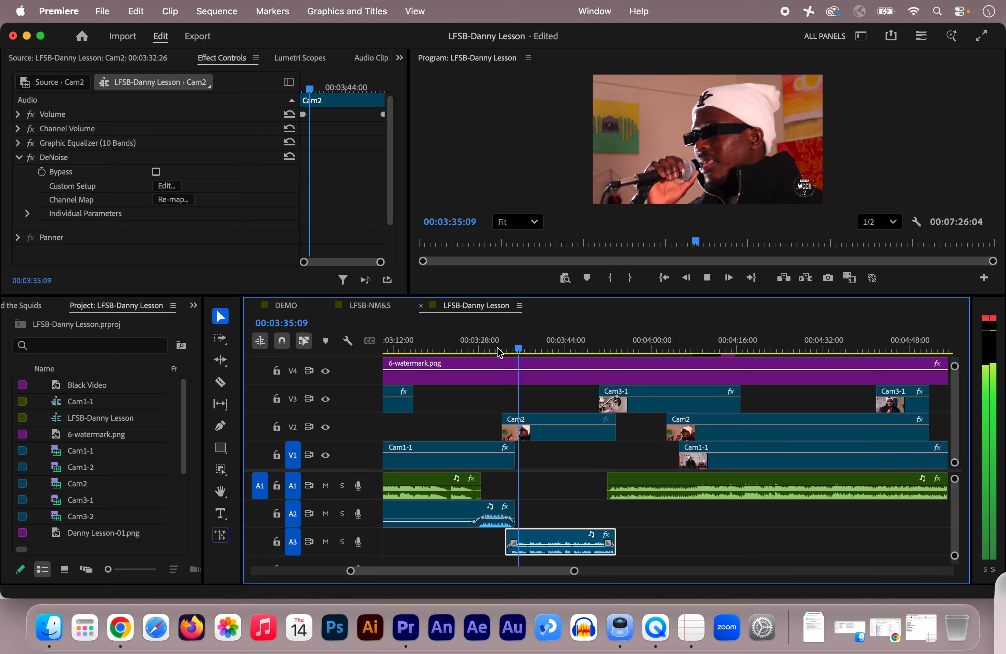
pyautogui.press('space')
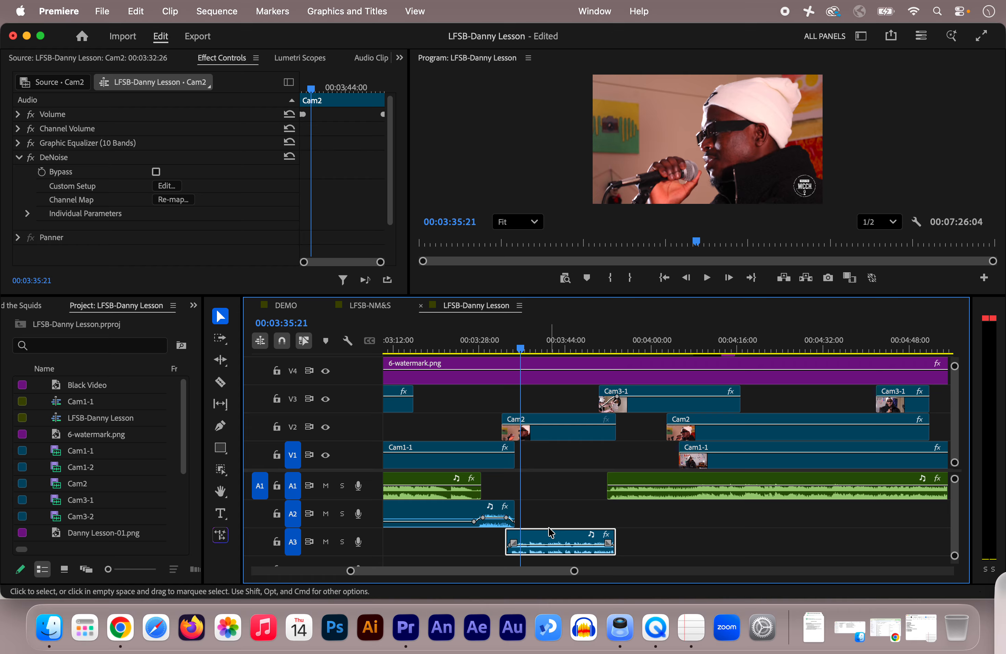
pyautogui.click(499, 348)
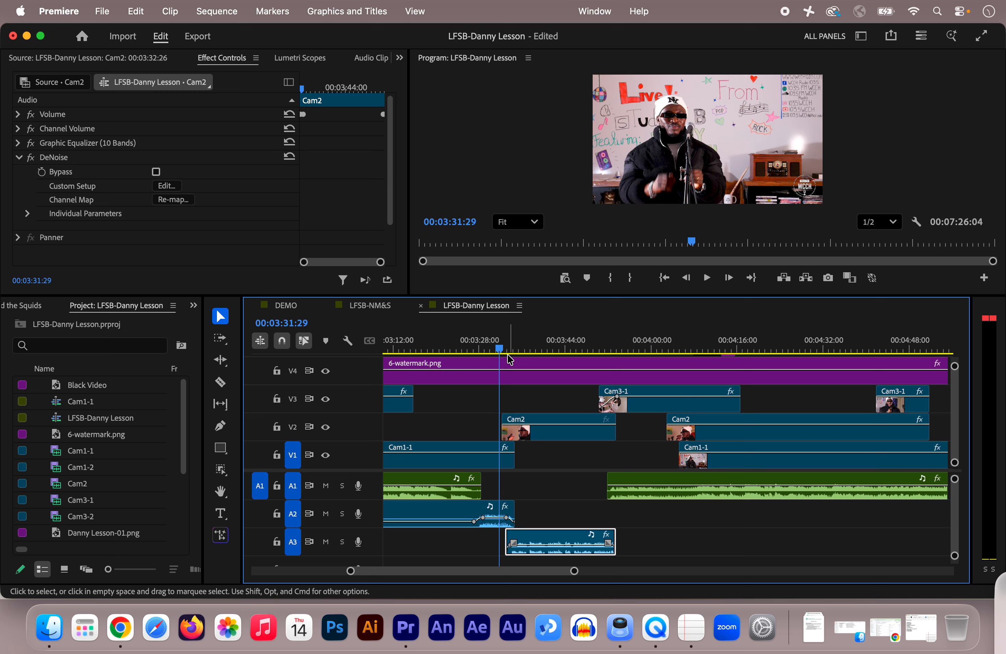
pyautogui.press('space')
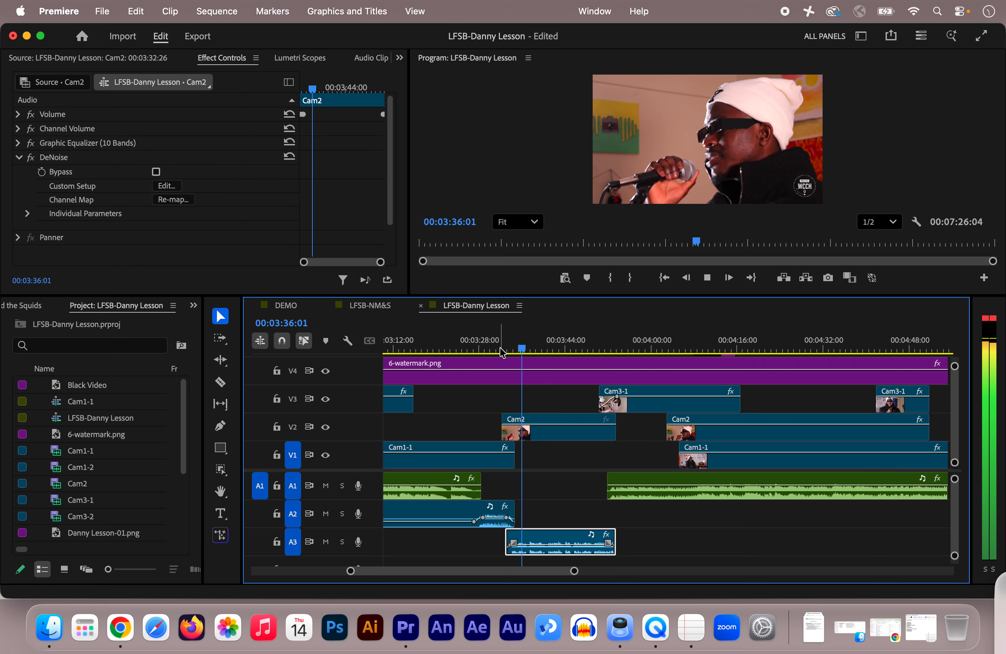
pyautogui.press('space')
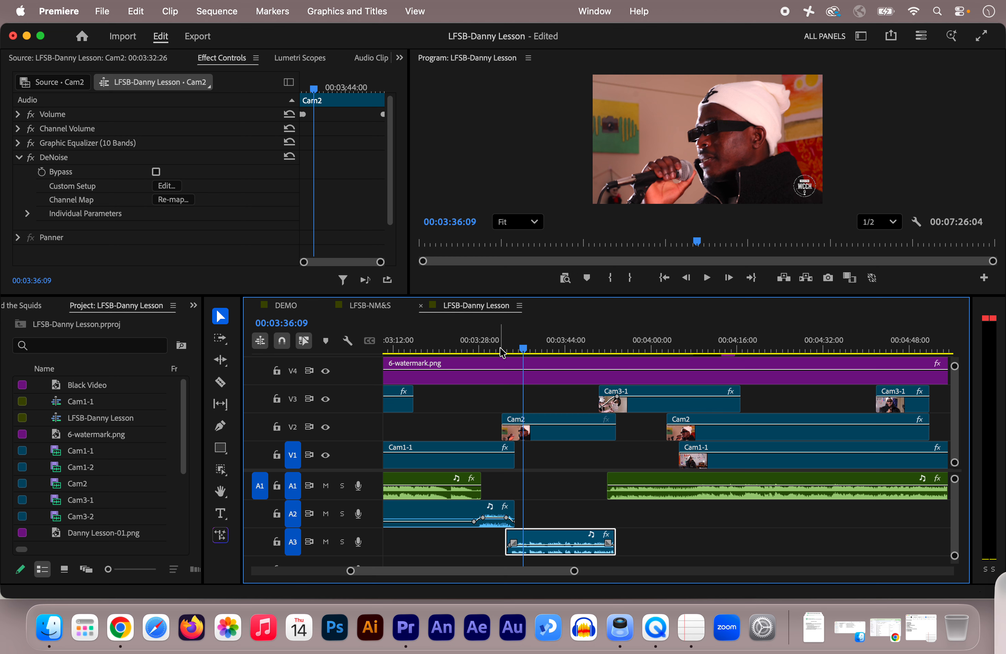
# Play the transition from the Cam2 interview into the blurred Cam3-1 shot twice from about 00:03:49
pyautogui.click(597, 347)
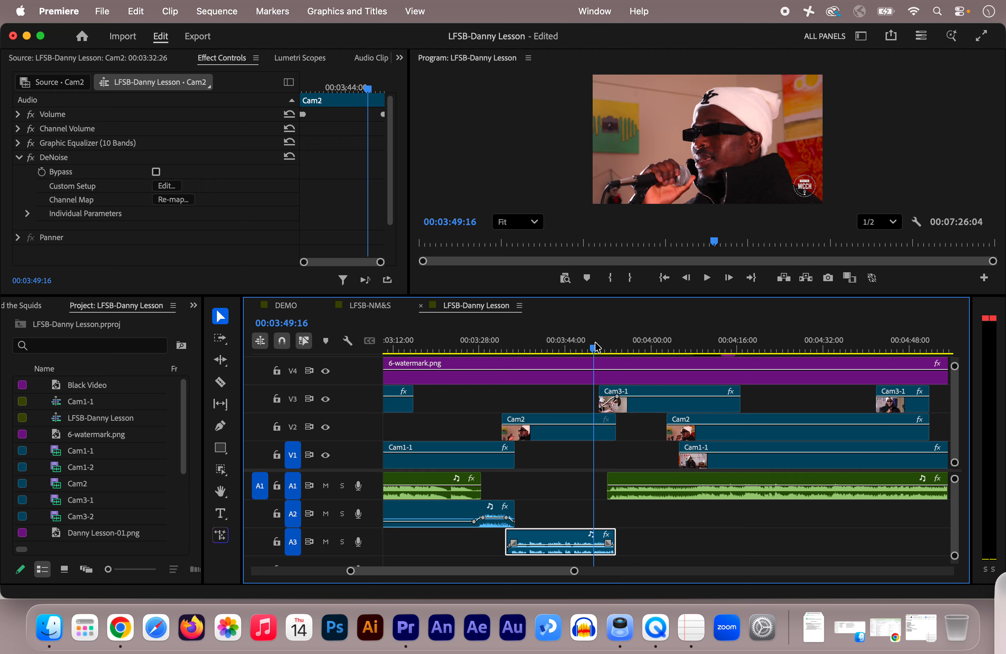
pyautogui.press('space')
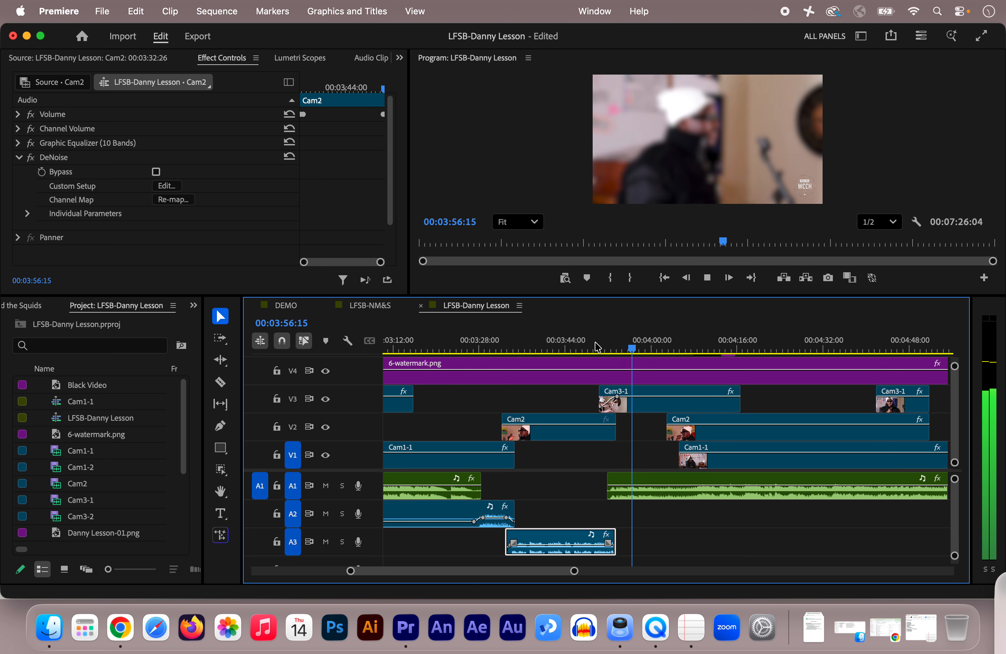
pyautogui.press('space')
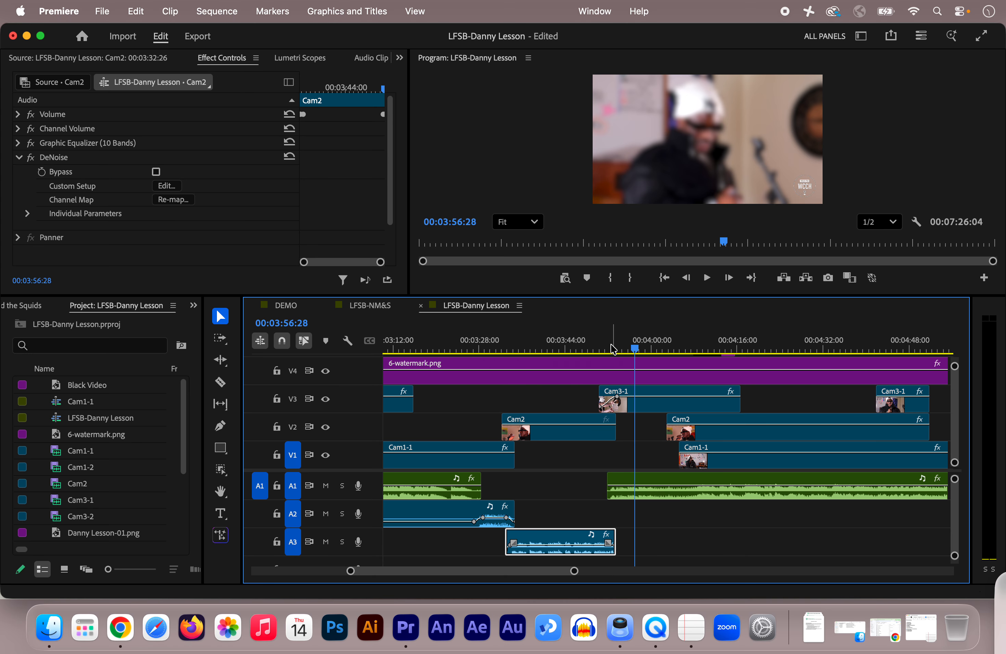
pyautogui.click(594, 348)
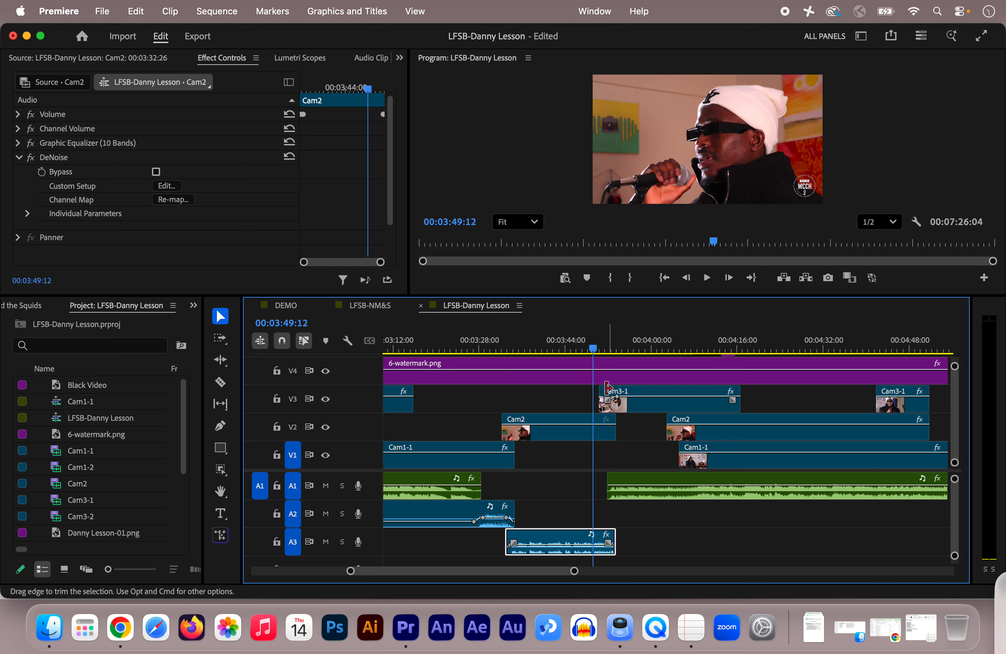
pyautogui.press('space')
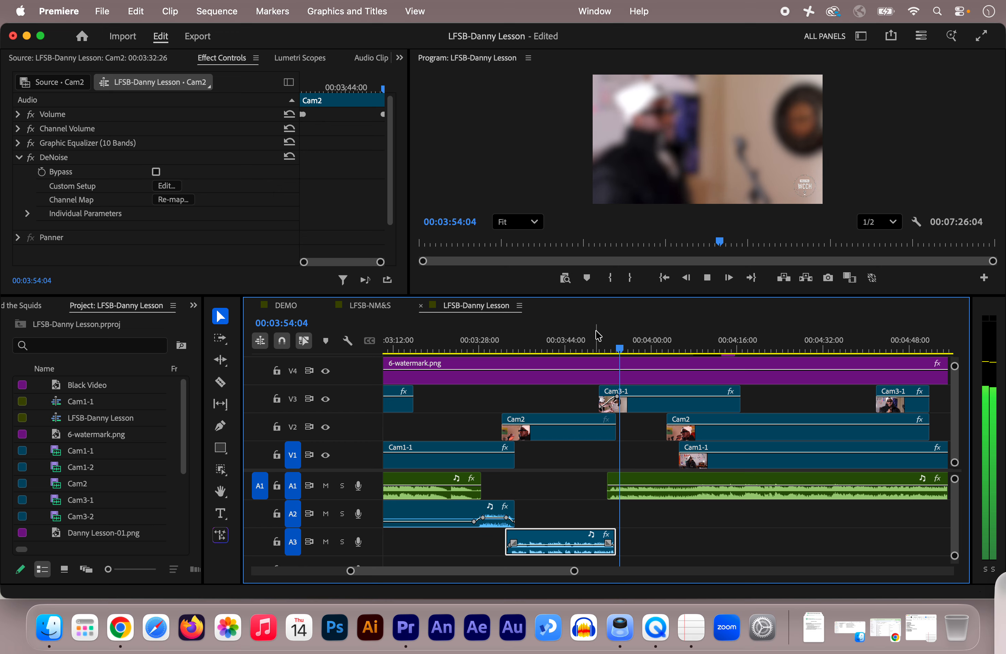
pyautogui.press('space')
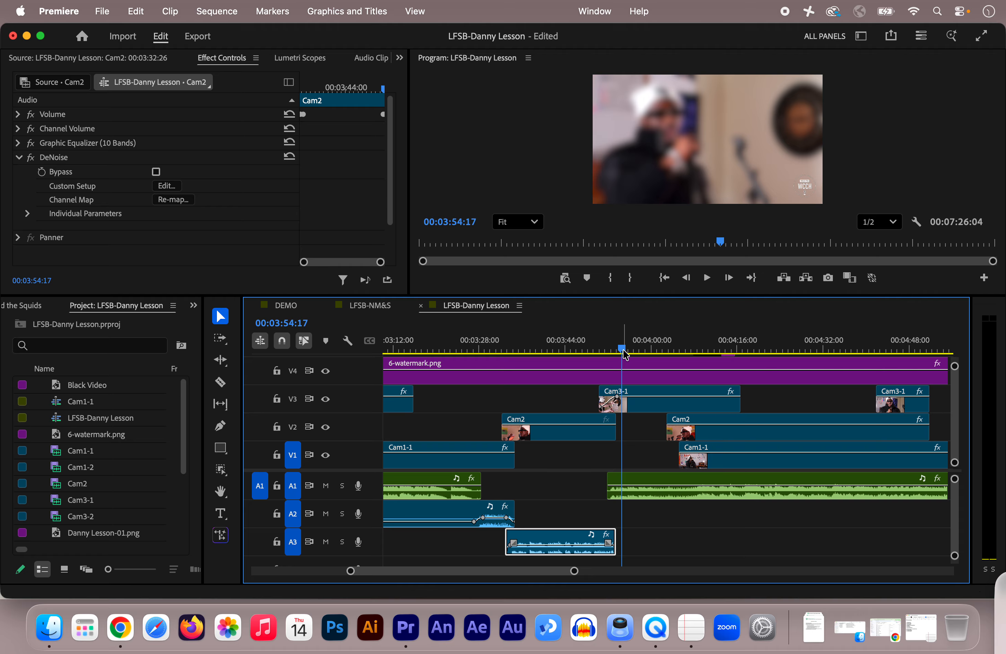
# Review the blurred Cam3-1 opening around 00:03:55, its cut to Cam2 from 00:04:00:07, and the earlier interview at 00:03:38:29
pyautogui.moveTo(622, 351)
pyautogui.mouseDown()
pyautogui.moveTo(604, 354)
pyautogui.moveTo(630, 363)
pyautogui.mouseUp()
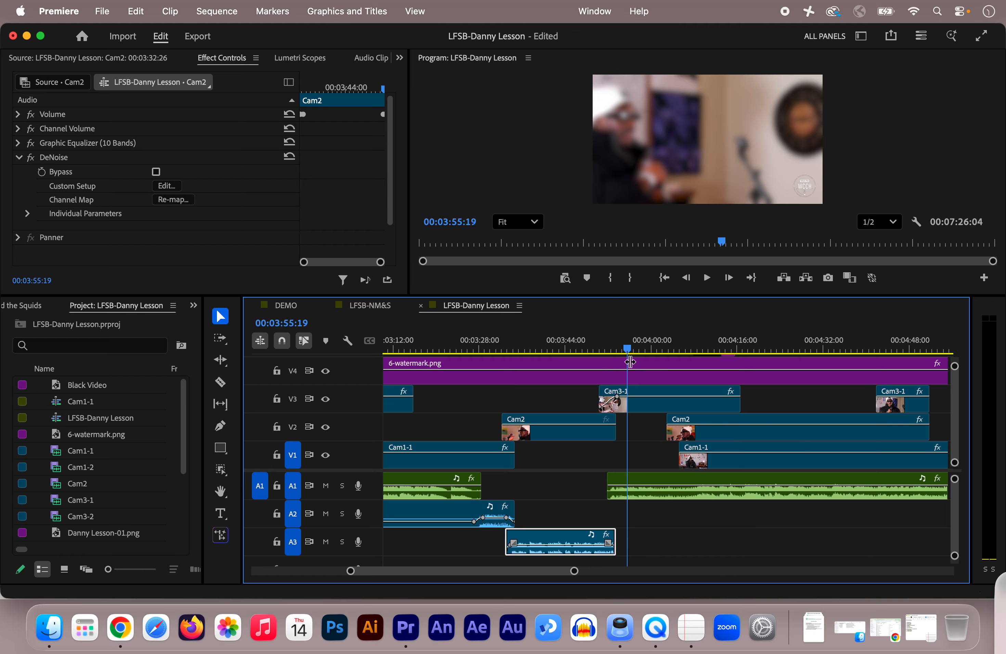
pyautogui.click(653, 352)
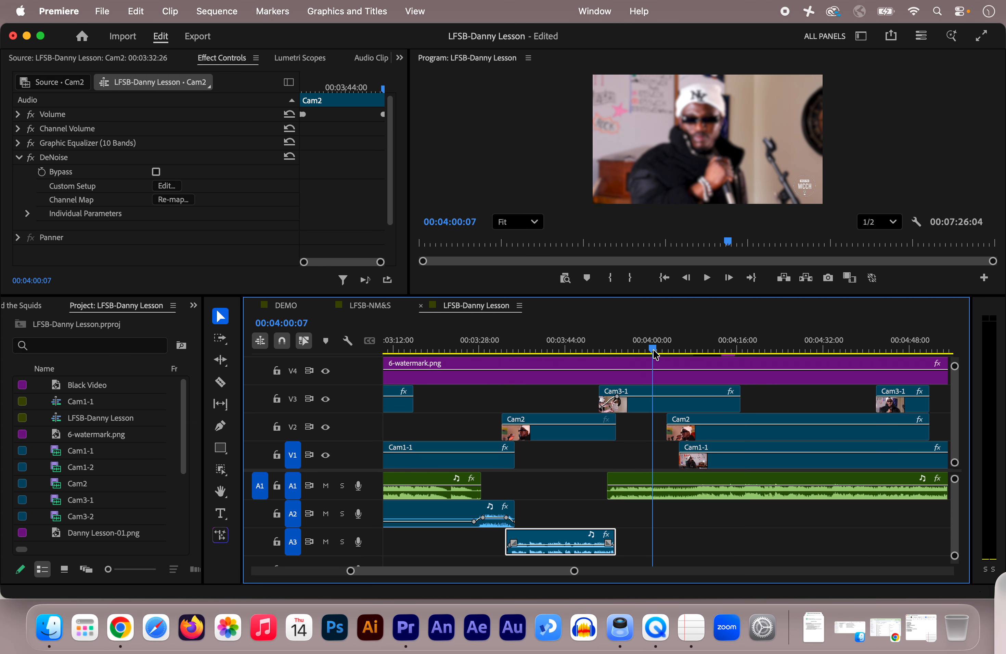
pyautogui.press('space')
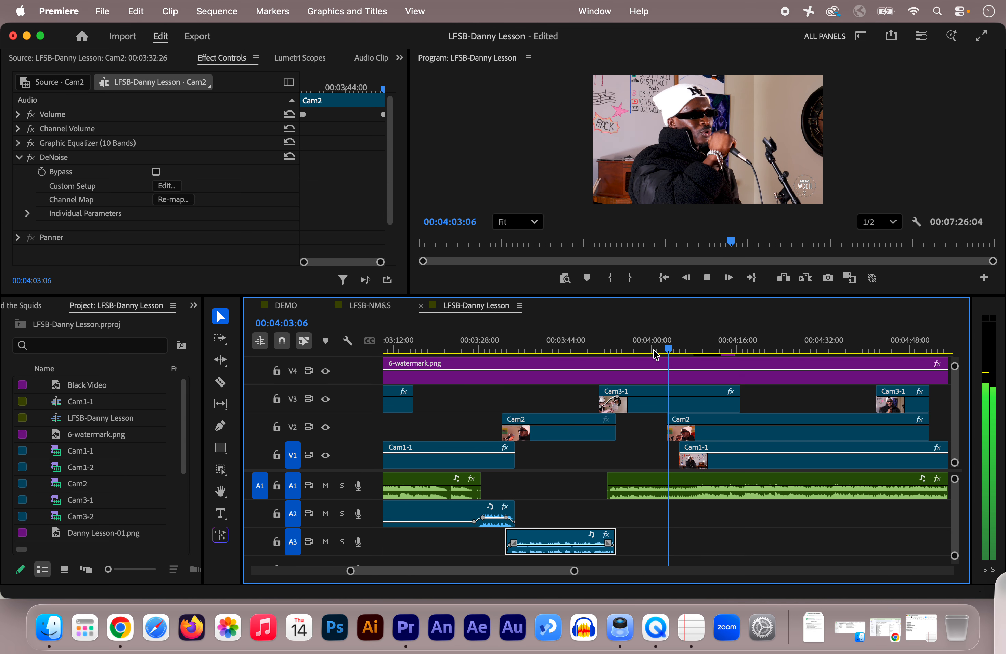
pyautogui.press('space')
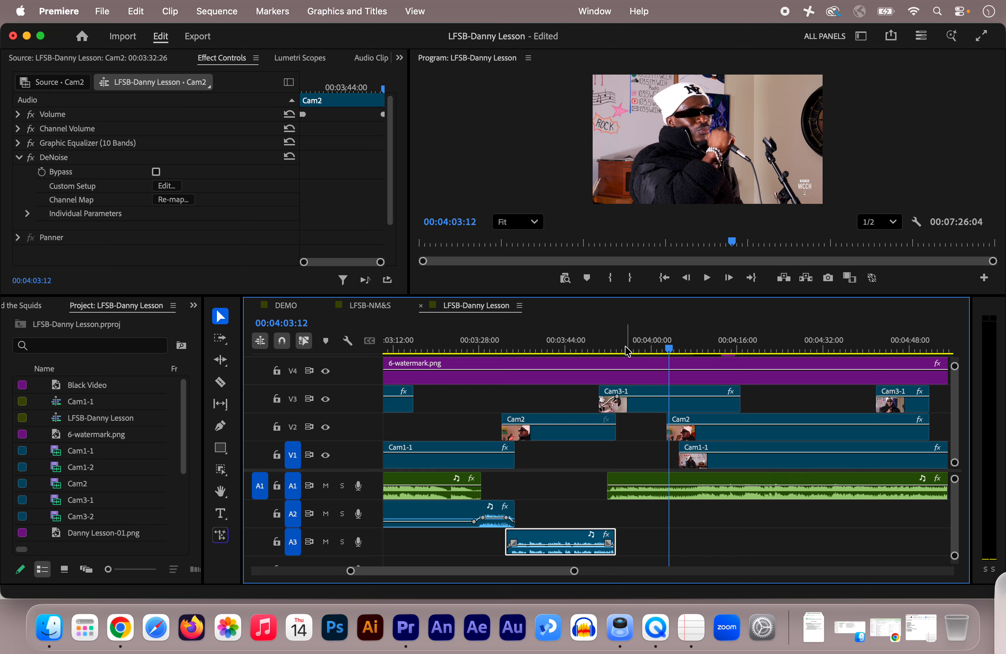
pyautogui.click(615, 339)
pyautogui.moveTo(615, 348); pyautogui.dragTo(623, 362)
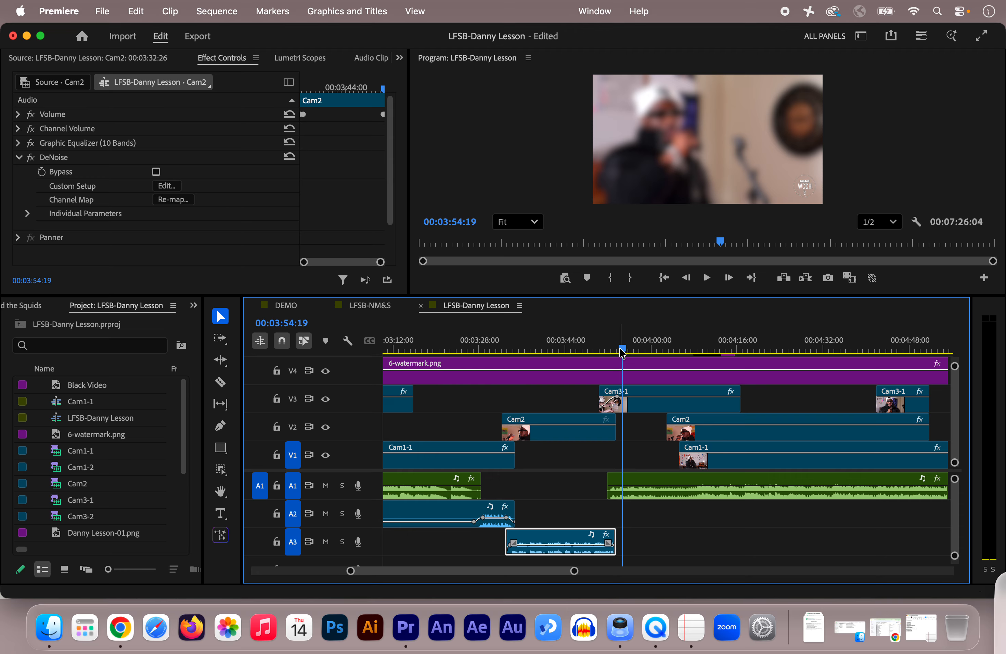
pyautogui.click(538, 347)
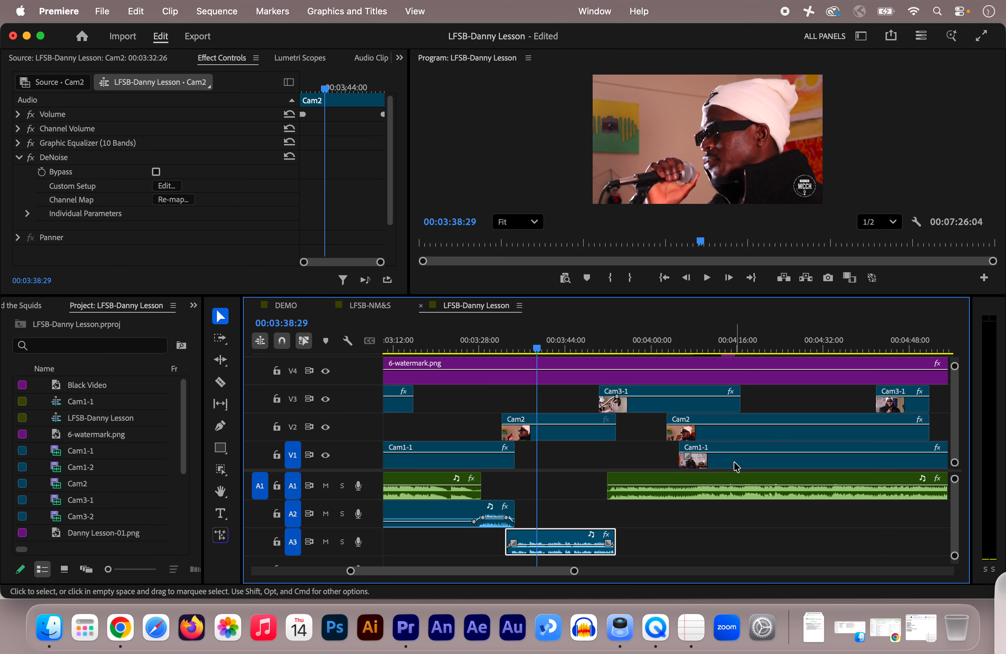
# Match Frame the V1 Cam1-1 clip at 00:04:25:16 and place only its source audio on A2, aligned with the video clip's start
pyautogui.click(762, 464)
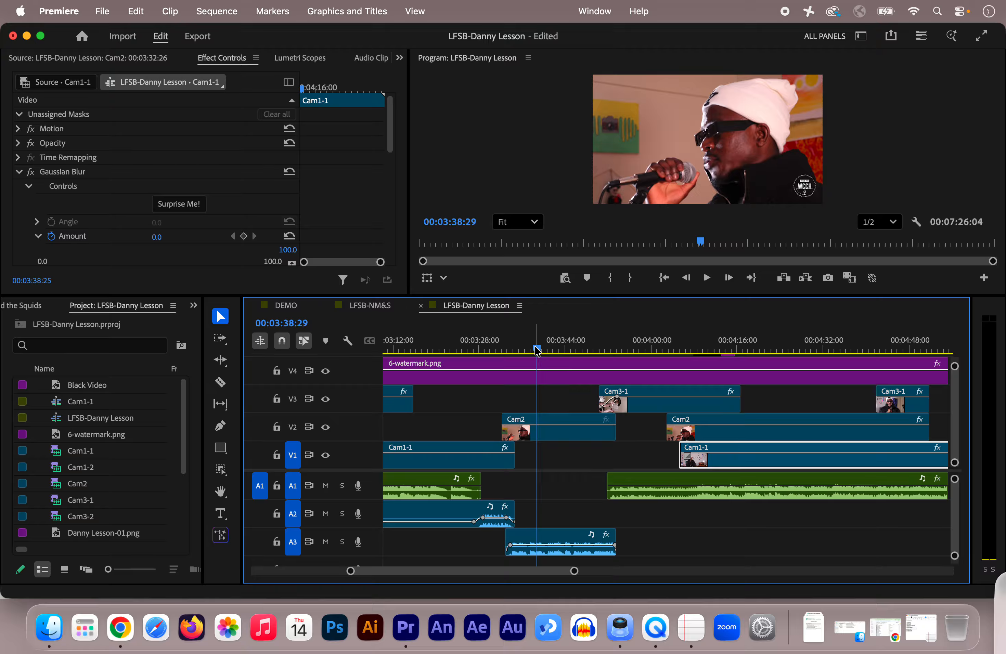
pyautogui.moveTo(536, 351); pyautogui.dragTo(789, 351)
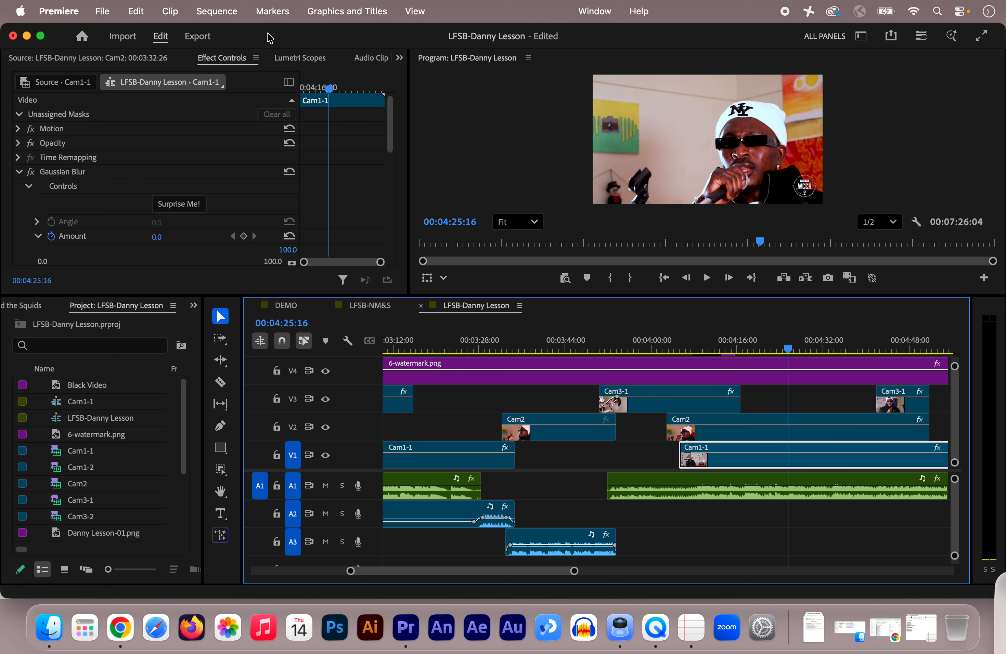
pyautogui.click(214, 13)
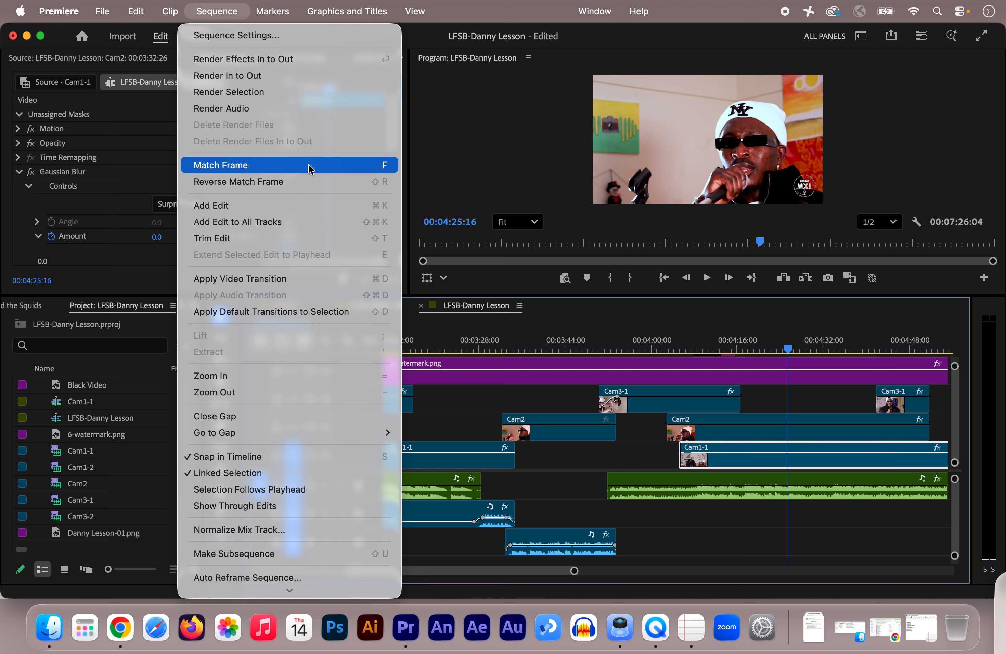
pyautogui.click(217, 166)
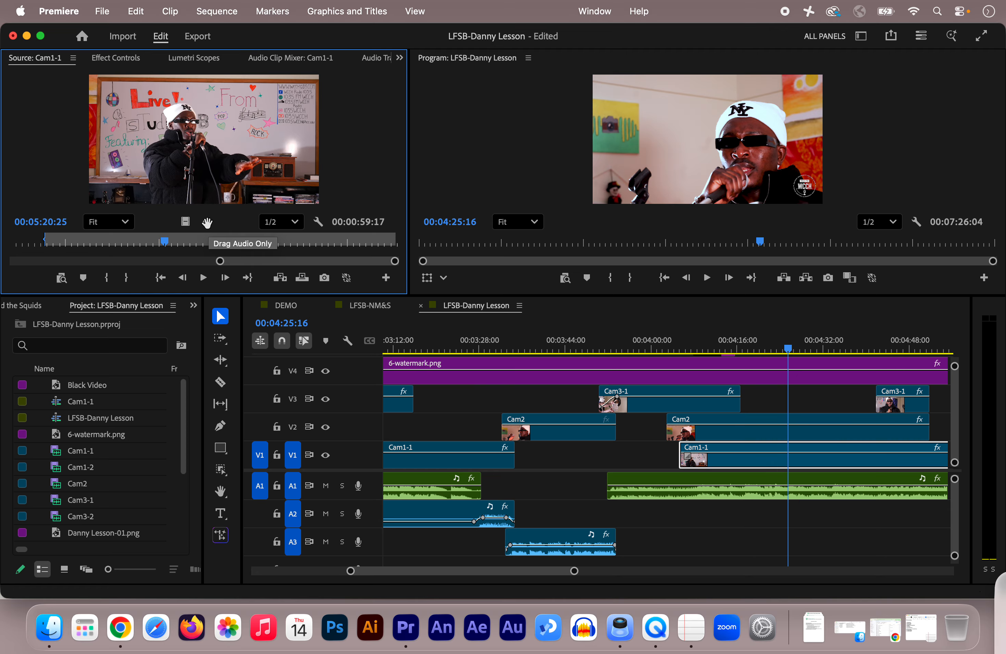
pyautogui.moveTo(207, 222); pyautogui.dragTo(701, 522)
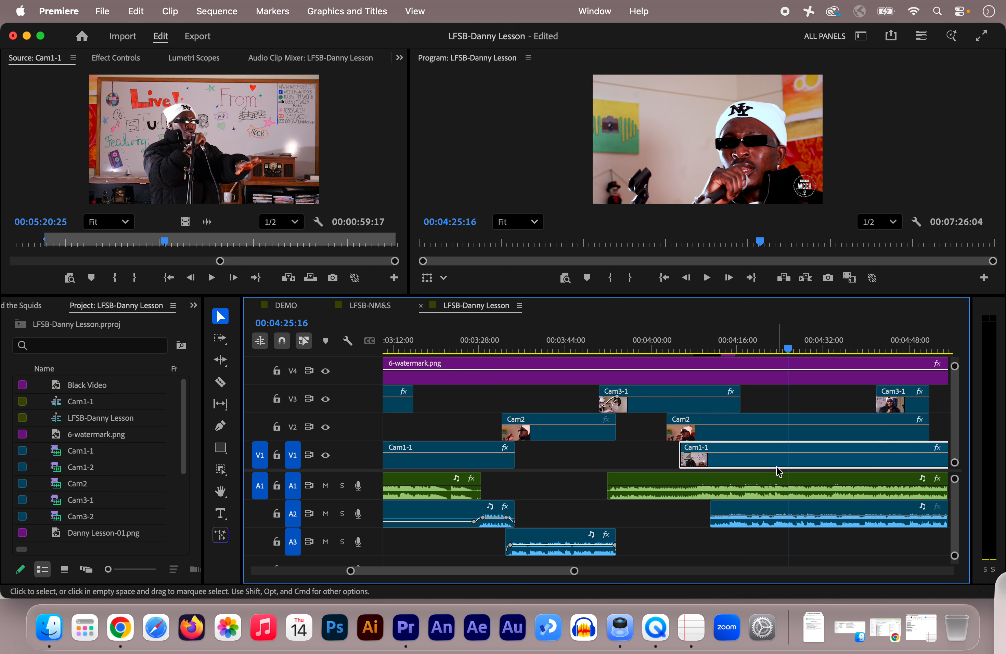
pyautogui.moveTo(759, 508); pyautogui.dragTo(734, 515)
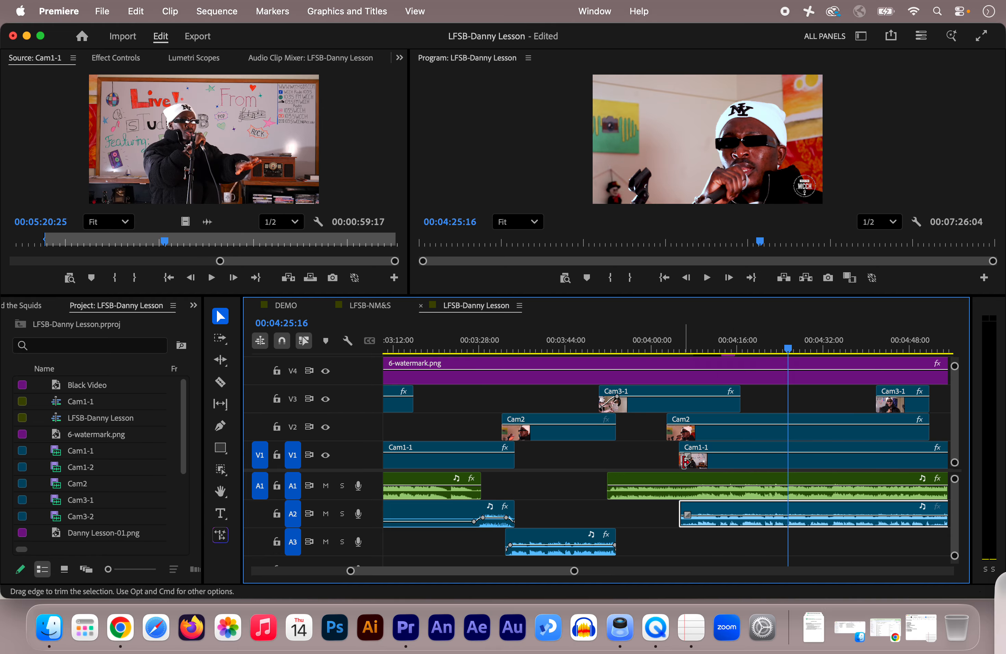